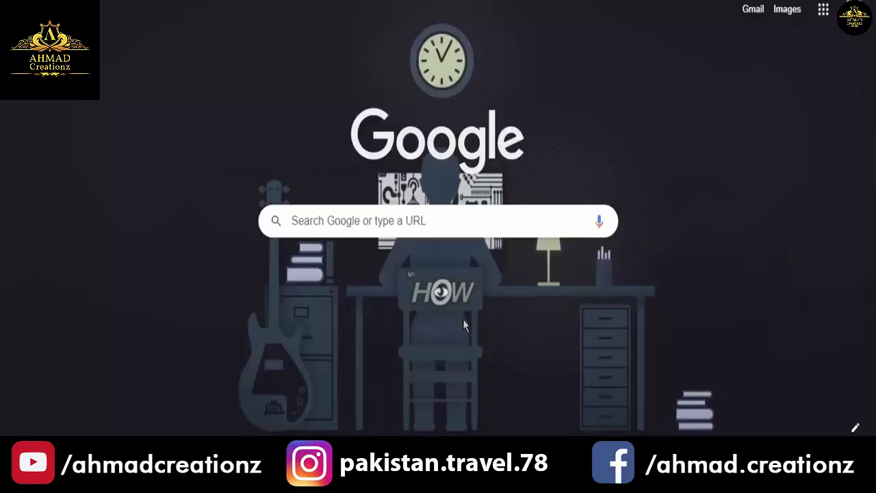
Search Google for 'instant data scraper' and open its Chrome Web Store listing.
{"action": "type", "text": "ins"}
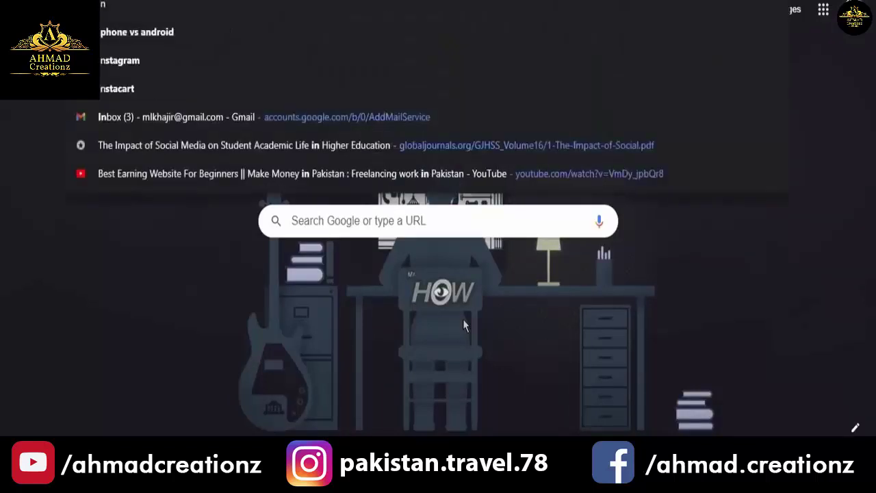
{"action": "key", "text": "Return"}
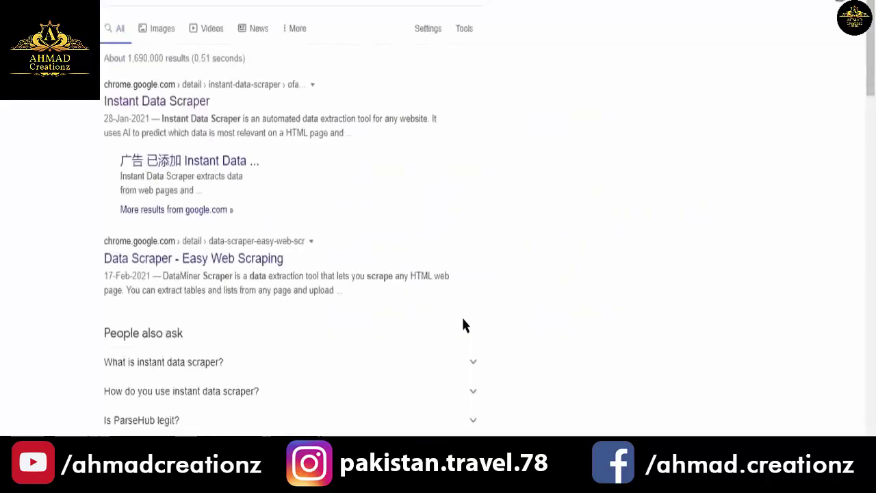
{"action": "left_click", "coordinate": [161, 103]}
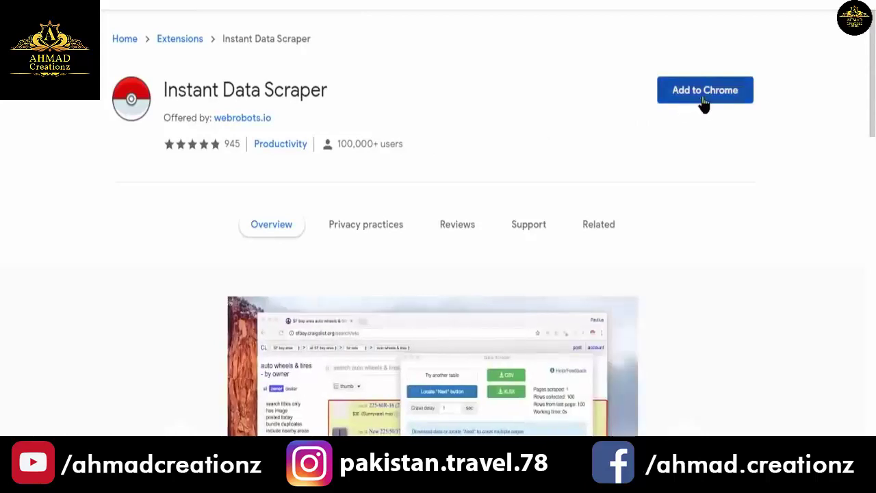
Add the Instant Data Scraper extension to Chrome and confirm the install.
{"action": "left_click", "coordinate": [704, 103]}
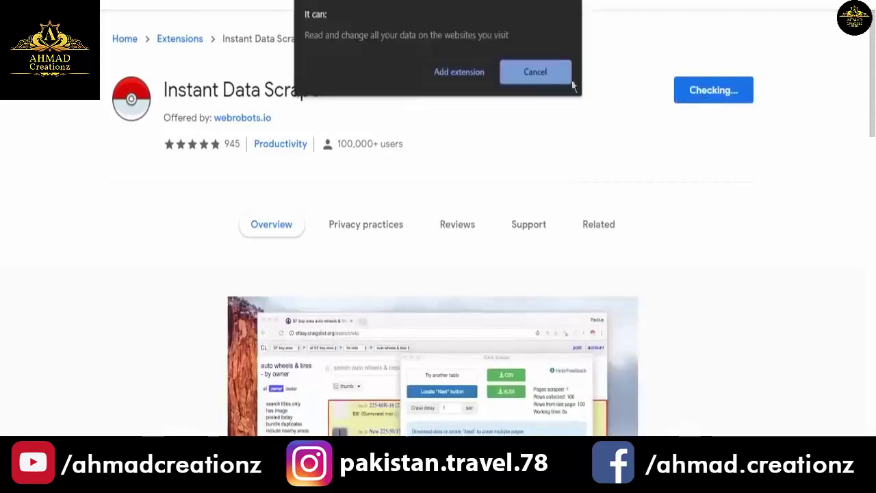
{"action": "left_click", "coordinate": [459, 80]}
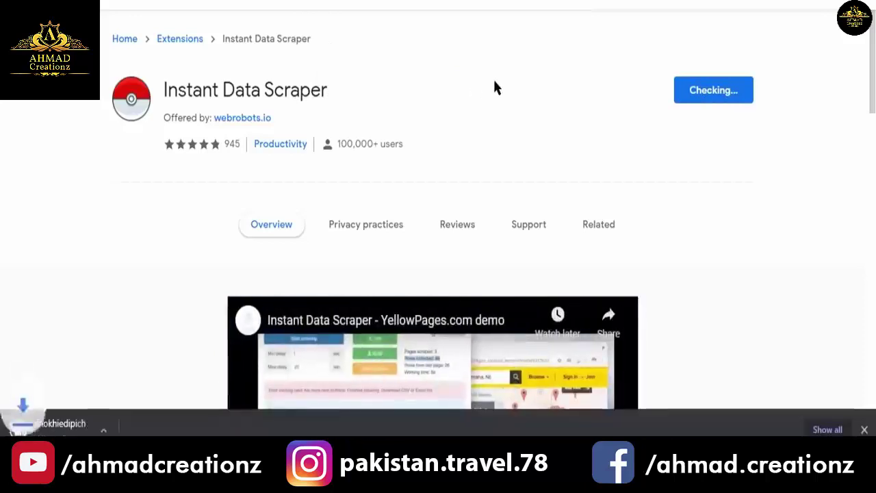
{"action": "left_click", "coordinate": [598, 221]}
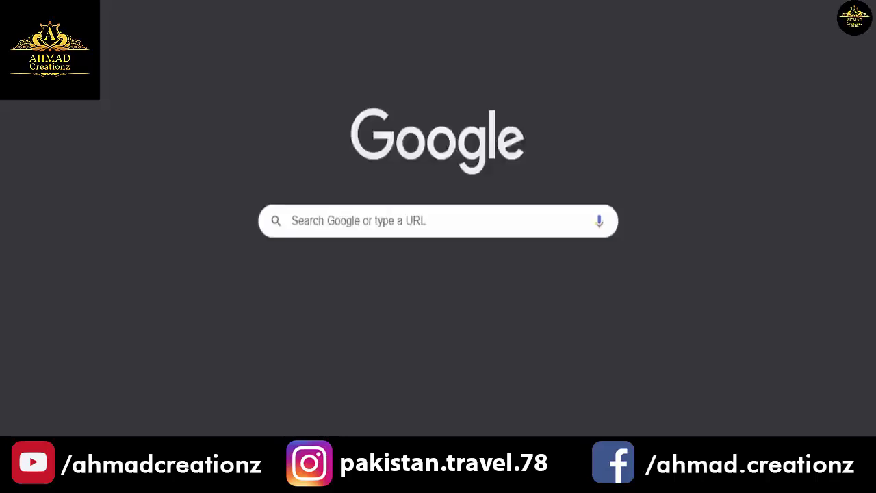
Search for 'google maps' and open Google Maps from the results.
{"action": "type", "text": "goo"}
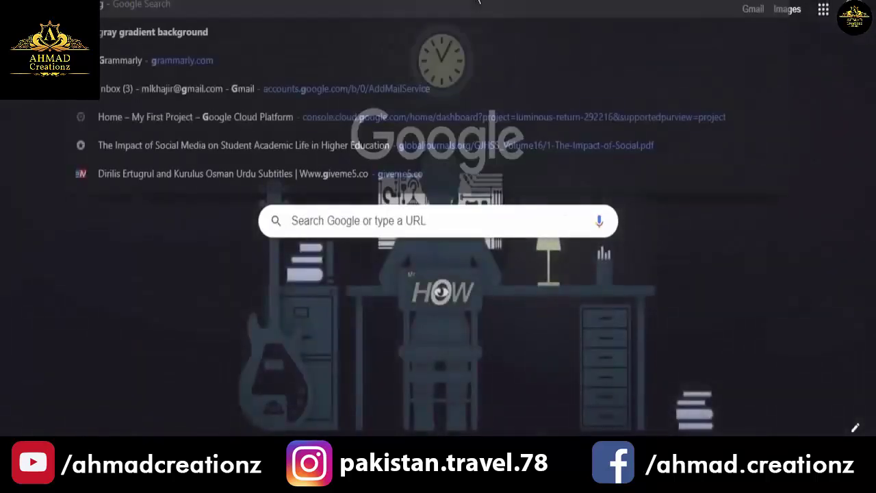
{"action": "type", "text": "g"}
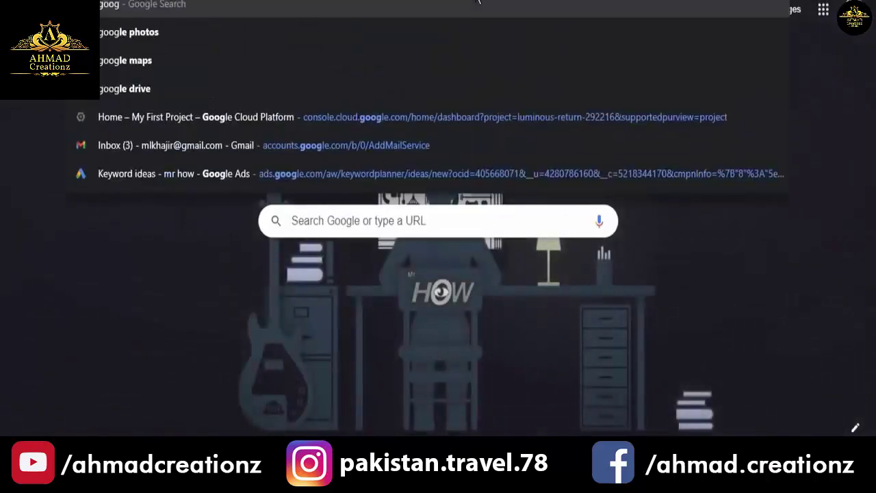
{"action": "type", "text": "le"}
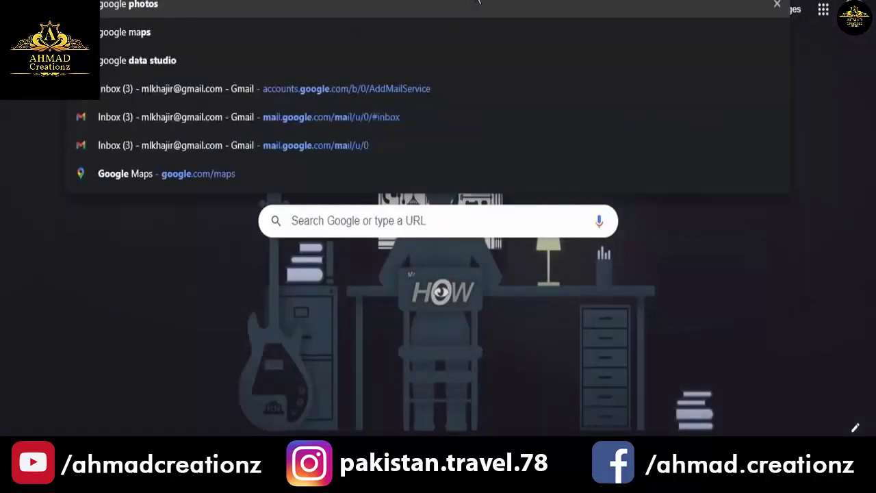
{"action": "type", "text": " maps"}
{"action": "key", "text": "Return"}
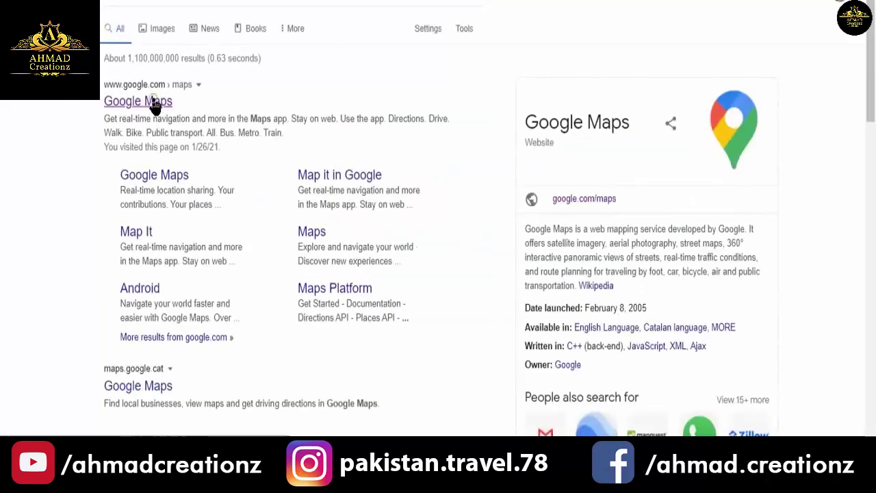
{"action": "left_click", "coordinate": [174, 109]}
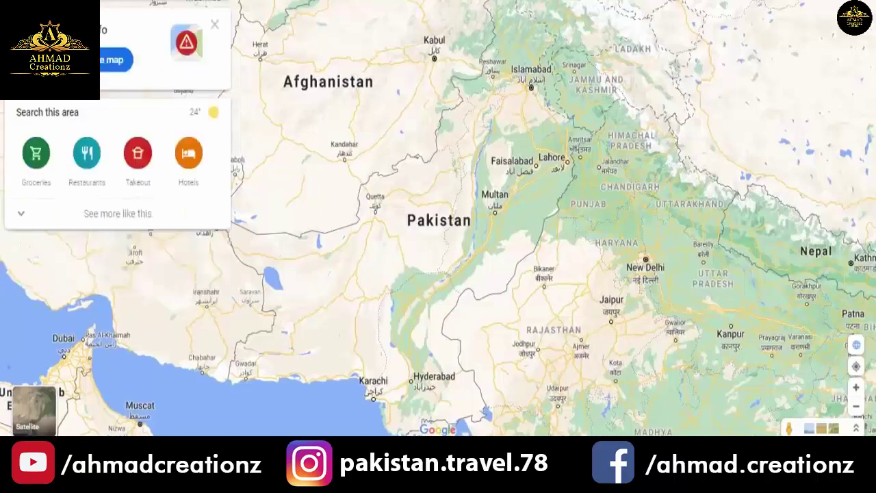
Zoom the map, hide the side panels and pan over to Europe's company results.
{"action": "scroll", "coordinate": [117, 205], "scroll_direction": "down", "scroll_amount": 2}
{"action": "scroll", "coordinate": [117, 171], "scroll_direction": "up", "scroll_amount": 2}
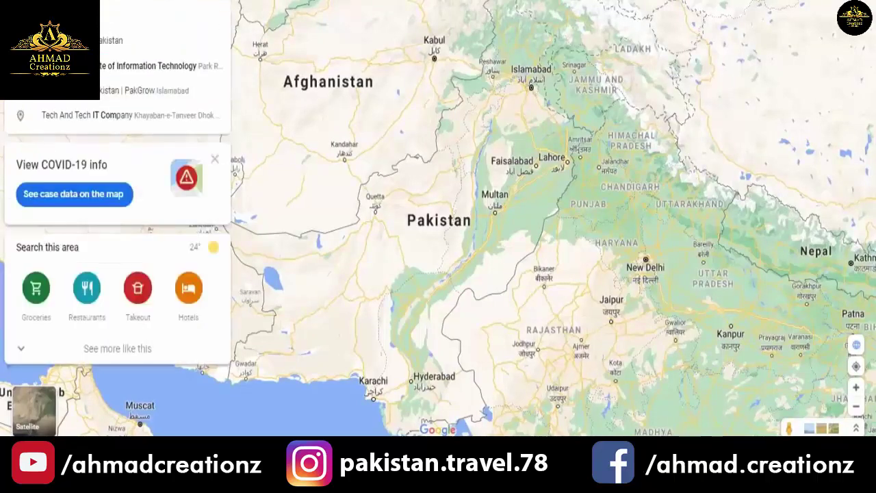
{"action": "scroll", "coordinate": [117, 171], "scroll_direction": "down", "scroll_amount": 2}
{"action": "scroll", "coordinate": [116, 172], "scroll_direction": "up", "scroll_amount": 1}
{"action": "scroll", "coordinate": [116, 171], "scroll_direction": "down", "scroll_amount": 1}
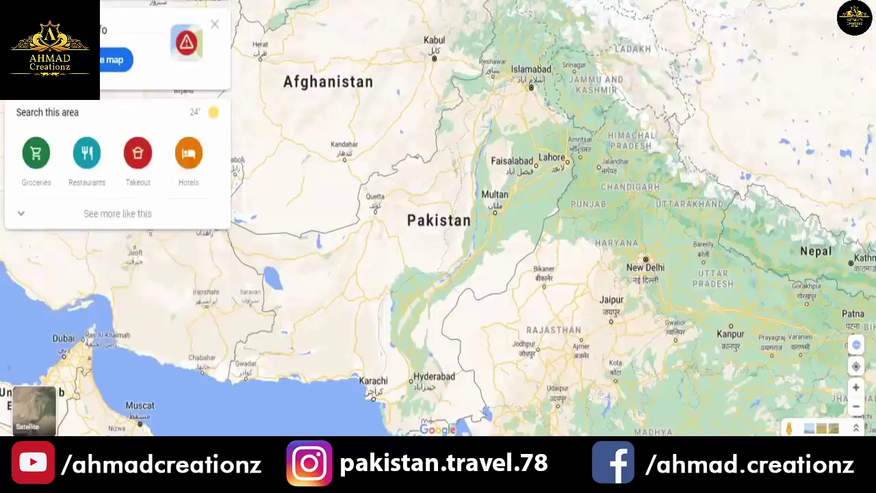
{"action": "scroll", "coordinate": [116, 171], "scroll_direction": "up", "scroll_amount": 1}
{"action": "scroll", "coordinate": [116, 171], "scroll_direction": "down", "scroll_amount": 1}
{"action": "key", "text": "Escape"}
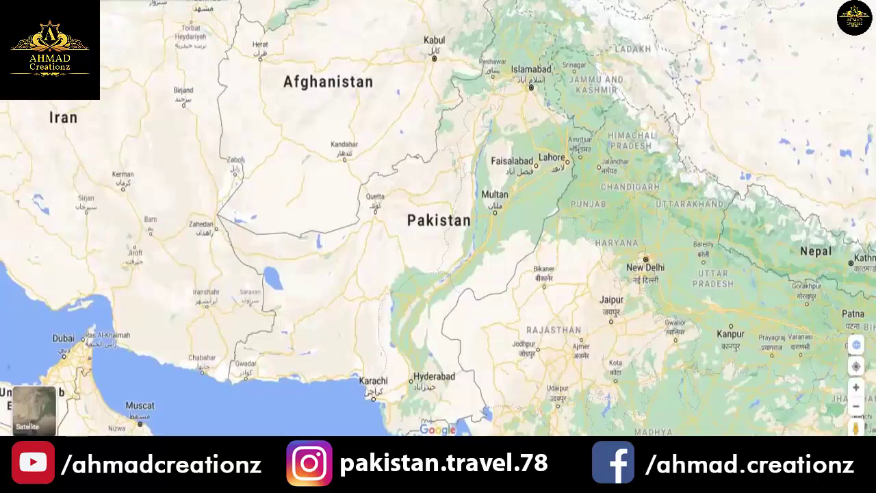
{"action": "scroll", "coordinate": [438, 219], "scroll_direction": "down", "scroll_amount": 2}
{"action": "left_click_drag", "start_coordinate": [137, 219], "coordinate": [685, 205]}
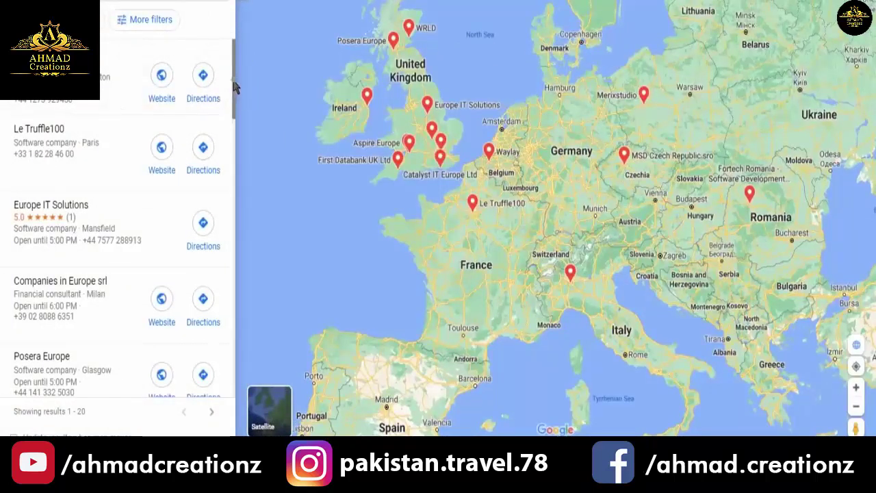
{"action": "scroll", "coordinate": [234, 92], "scroll_direction": "down", "scroll_amount": 1}
{"action": "mouse_move", "coordinate": [235, 92]}
{"action": "left_mouse_down"}
{"action": "mouse_move", "coordinate": [273, 360]}
{"action": "mouse_move", "coordinate": [248, 19]}
{"action": "left_mouse_up"}
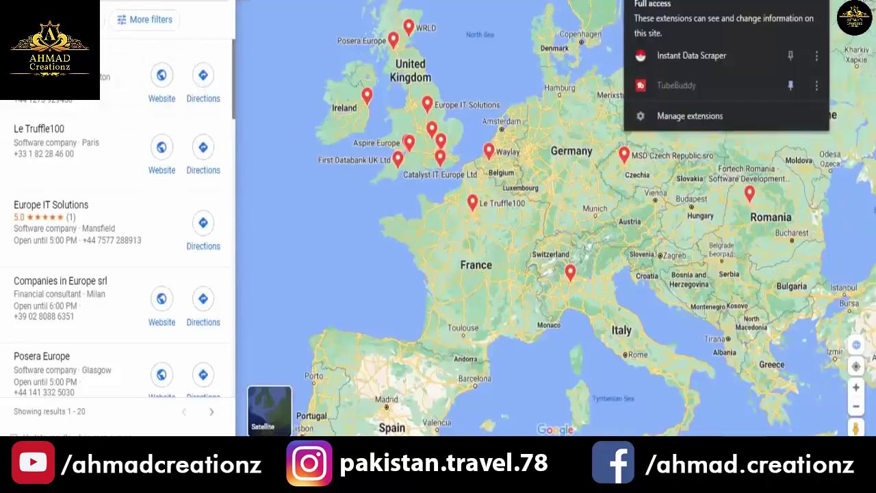
Launch Instant Data Scraper on the Maps listings page and preview the scraped rows.
{"action": "left_click", "coordinate": [705, 58]}
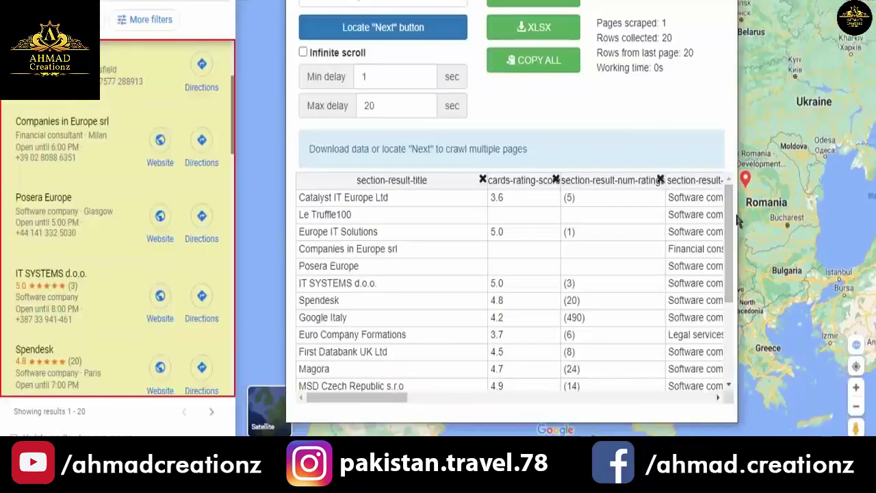
{"action": "scroll", "coordinate": [732, 219], "scroll_direction": "down", "scroll_amount": 1}
{"action": "scroll", "coordinate": [733, 219], "scroll_direction": "up", "scroll_amount": 1}
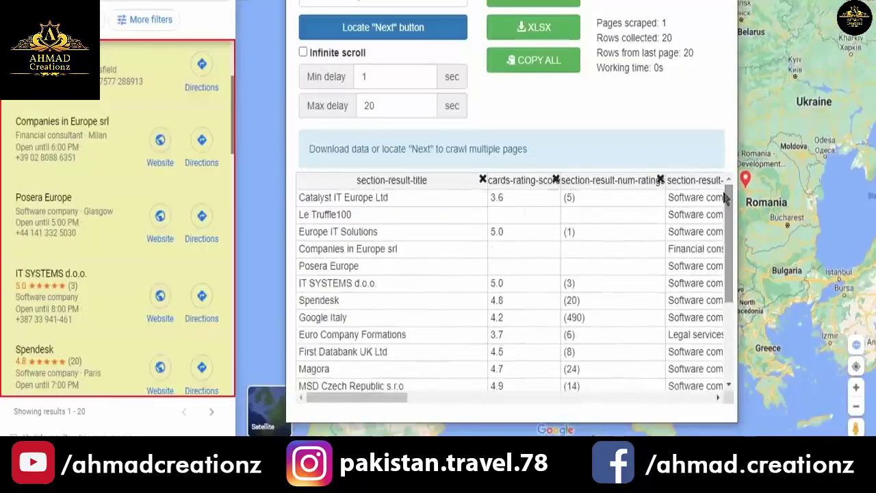
{"action": "left_click_drag", "start_coordinate": [231, 103], "coordinate": [225, 69]}
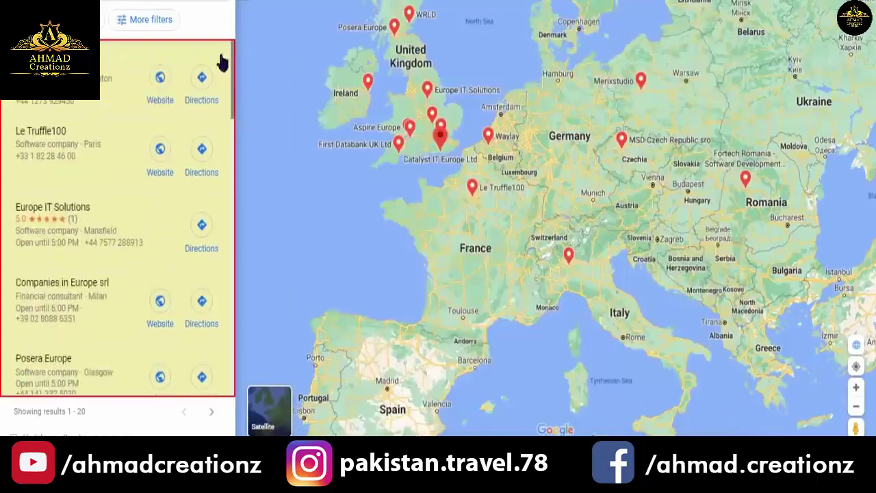
Review the 20-row scraped table and copy all of it.
{"action": "key", "text": "alt+Tab"}
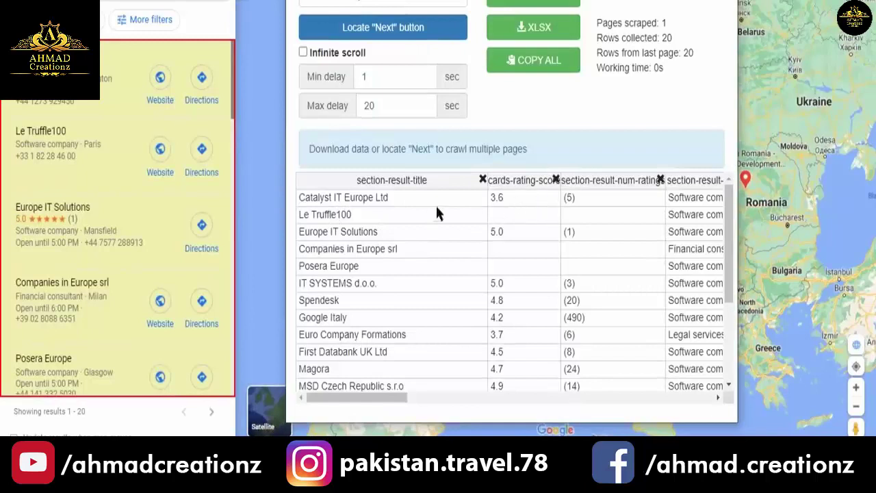
{"action": "mouse_move", "coordinate": [330, 403]}
{"action": "left_mouse_down"}
{"action": "mouse_move", "coordinate": [415, 383]}
{"action": "mouse_move", "coordinate": [419, 363]}
{"action": "left_mouse_up"}
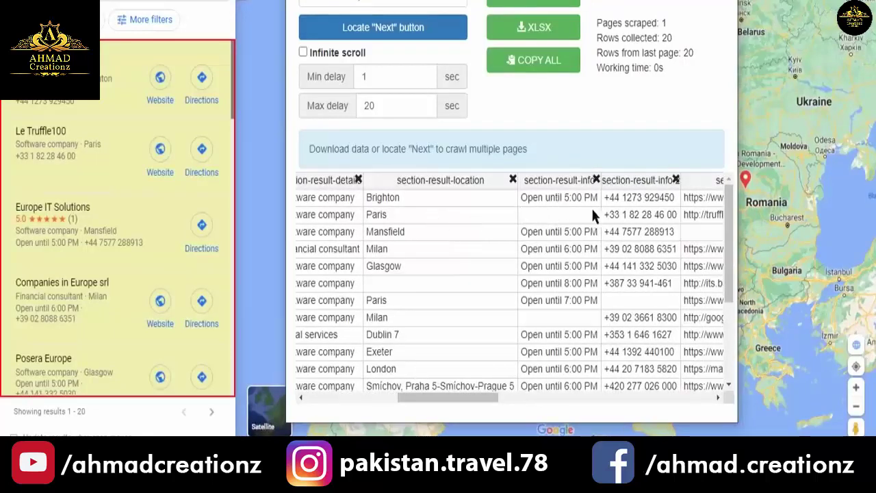
{"action": "left_click_drag", "start_coordinate": [429, 403], "coordinate": [471, 404]}
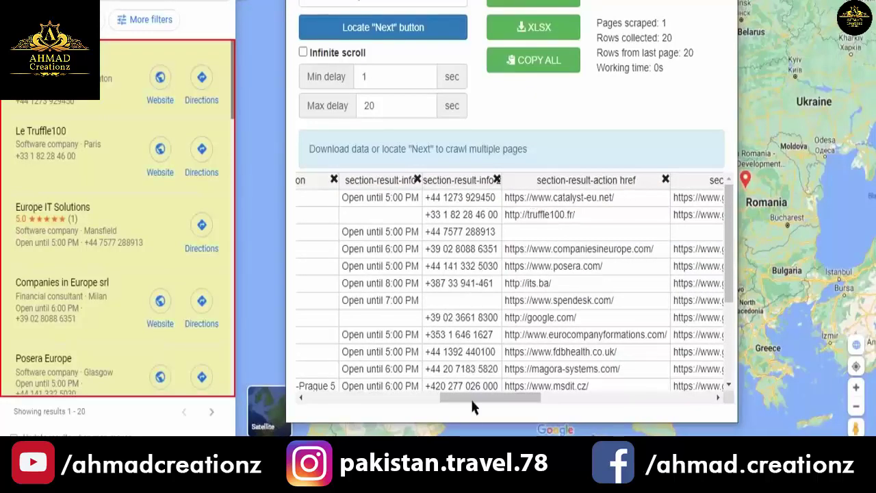
{"action": "mouse_move", "coordinate": [472, 402]}
{"action": "left_mouse_down"}
{"action": "mouse_move", "coordinate": [547, 394]}
{"action": "mouse_move", "coordinate": [503, 419]}
{"action": "mouse_move", "coordinate": [343, 401]}
{"action": "left_mouse_up"}
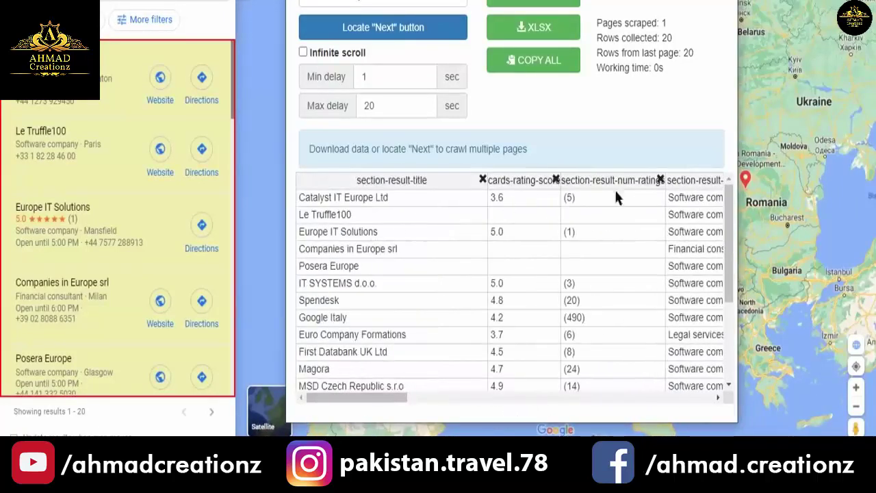
{"action": "scroll", "coordinate": [650, 274], "scroll_direction": "down", "scroll_amount": 2}
{"action": "scroll", "coordinate": [695, 176], "scroll_direction": "up", "scroll_amount": 2}
{"action": "left_click", "coordinate": [525, 76]}
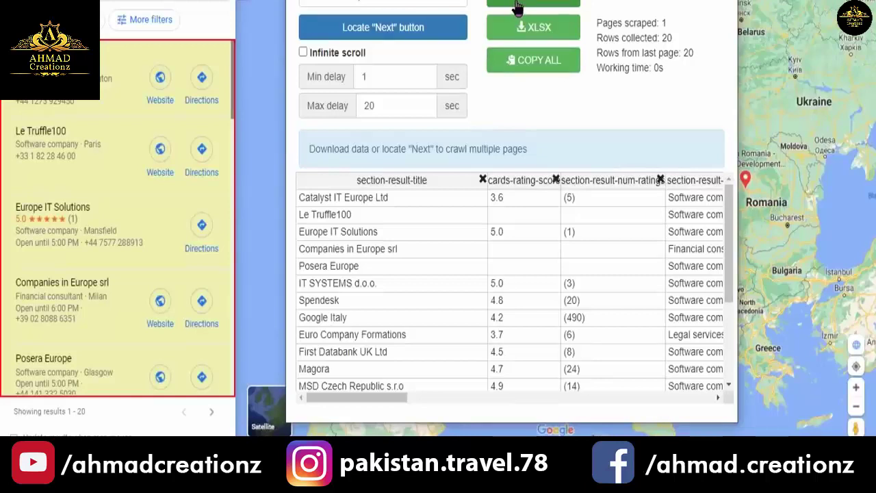
Download the data as google.csv and open it in Excel, dismissing the activation notice.
{"action": "left_click", "coordinate": [518, 5]}
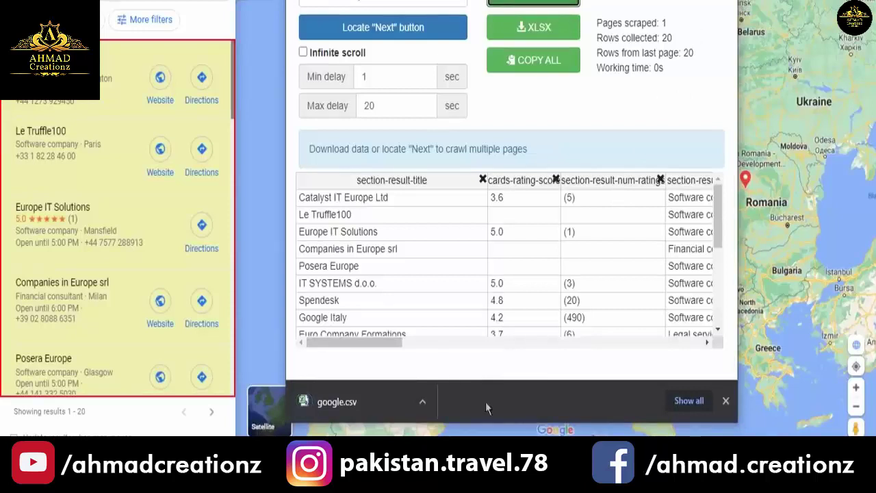
{"action": "left_click", "coordinate": [366, 401]}
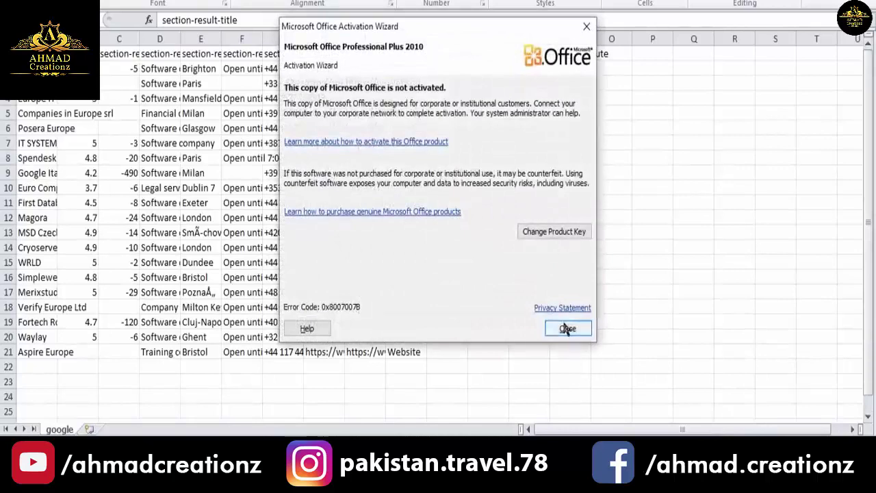
{"action": "left_click", "coordinate": [566, 329]}
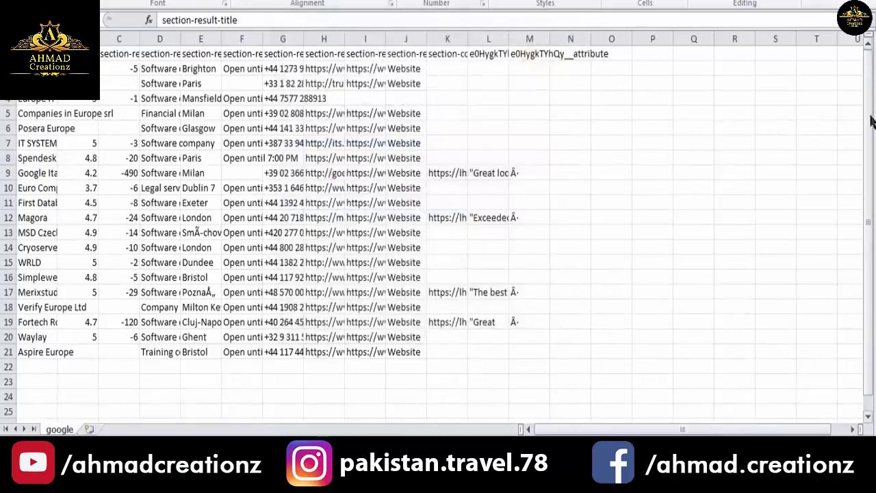
{"action": "left_click_drag", "start_coordinate": [872, 120], "coordinate": [873, 76]}
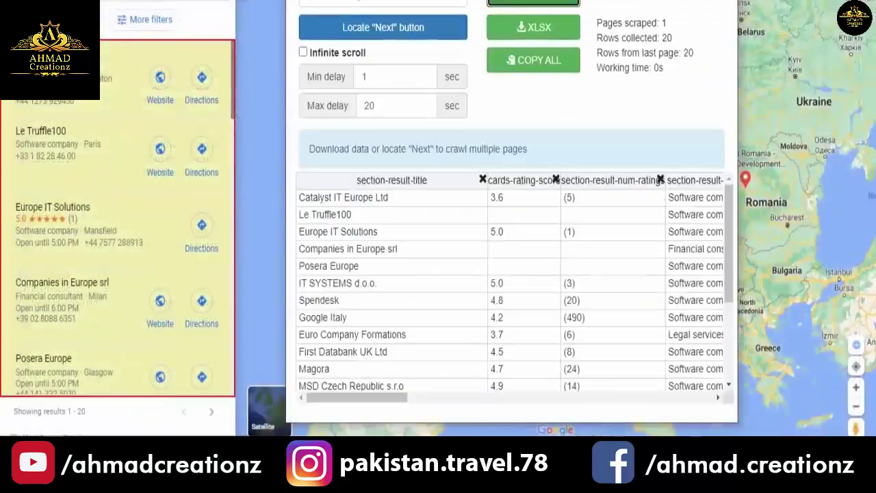
Close the scraper table and clear the accidental text selection in the Maps results.
{"action": "key", "text": "Escape"}
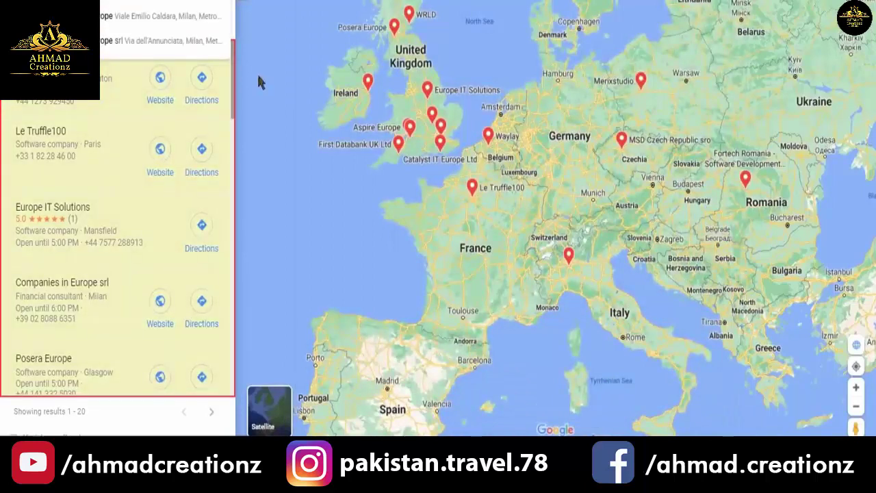
{"action": "left_click_drag", "start_coordinate": [223, 65], "coordinate": [235, 41]}
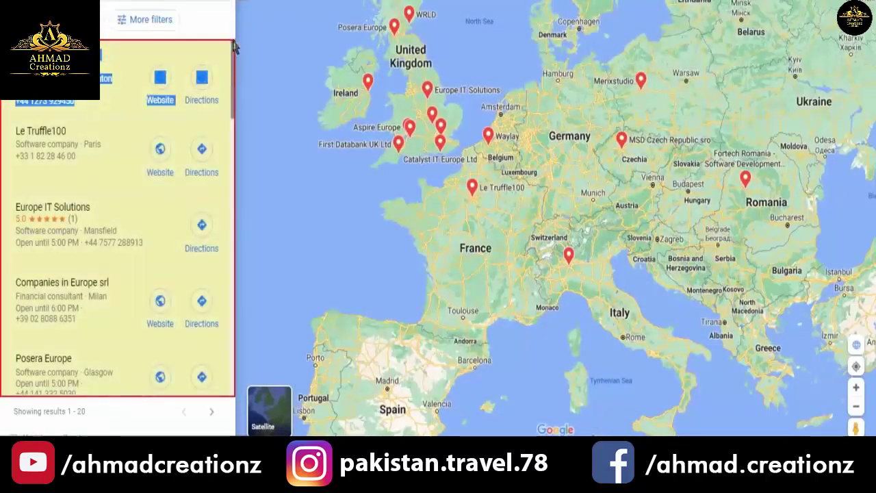
{"action": "left_click", "coordinate": [232, 26]}
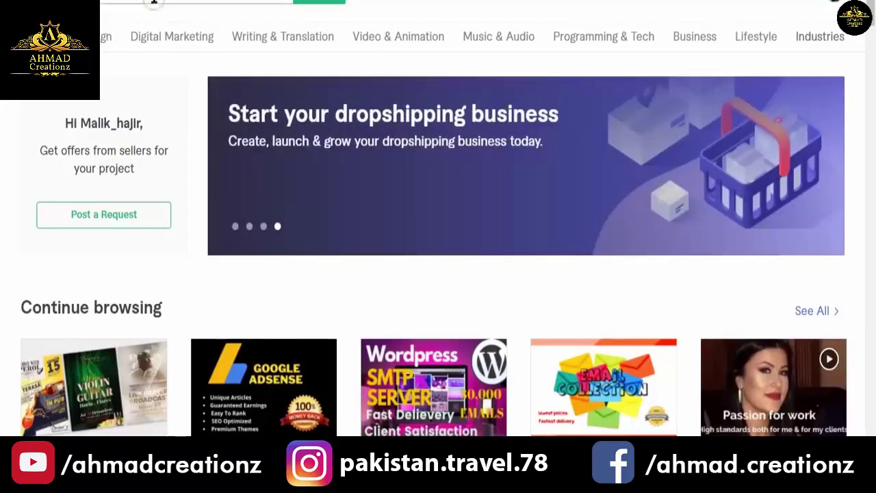
Rerun the 'web research and data scraping' search from recent searches and scroll the gig prices.
{"action": "left_click", "coordinate": [162, 2]}
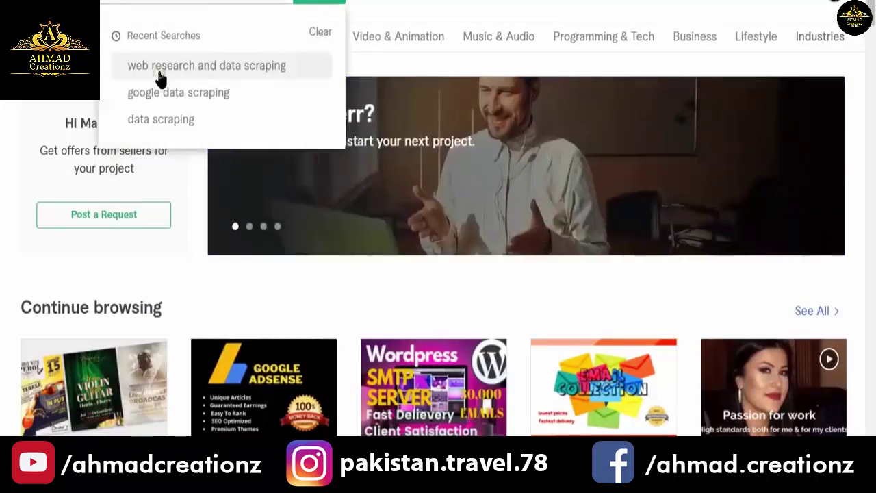
{"action": "left_click", "coordinate": [320, 31]}
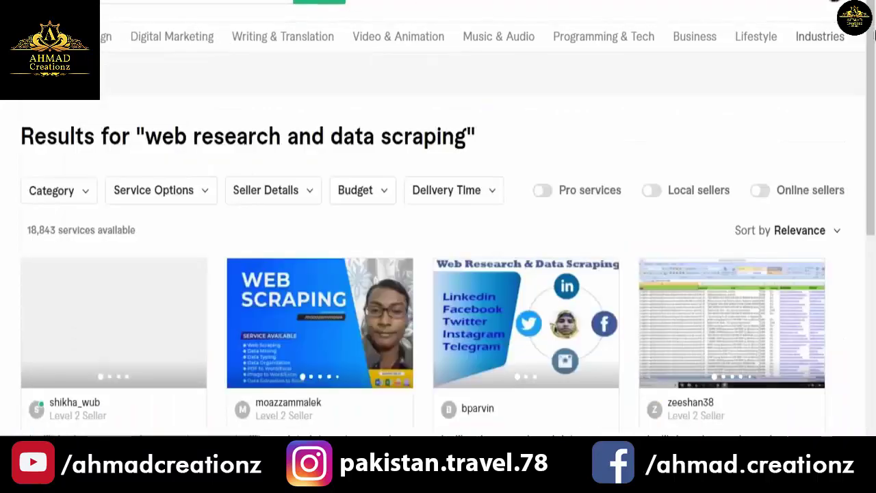
{"action": "scroll", "coordinate": [873, 55], "scroll_direction": "down", "scroll_amount": 2}
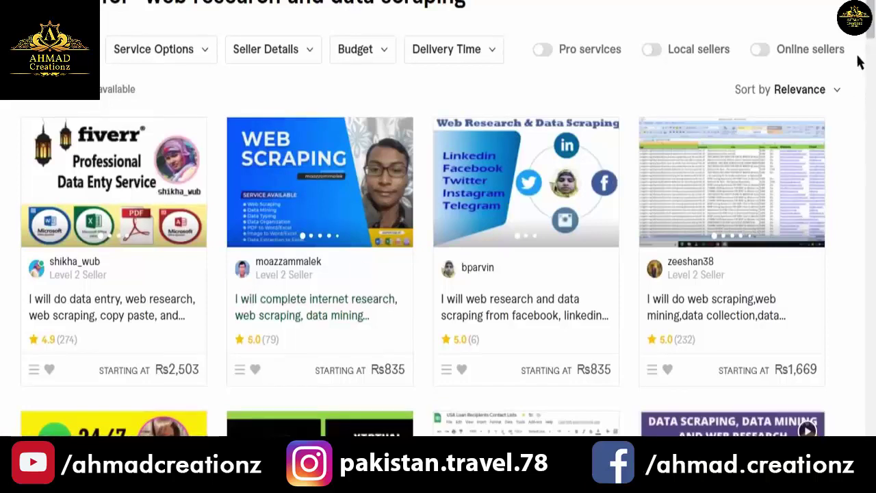
{"action": "scroll", "coordinate": [871, 42], "scroll_direction": "down", "scroll_amount": 2}
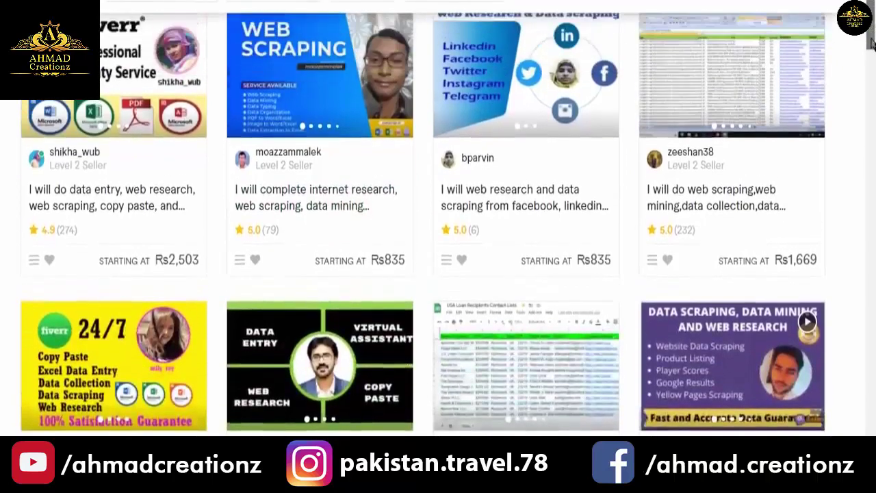
{"action": "scroll", "coordinate": [659, 121], "scroll_direction": "up", "scroll_amount": 1}
{"action": "mouse_move", "coordinate": [660, 120]}
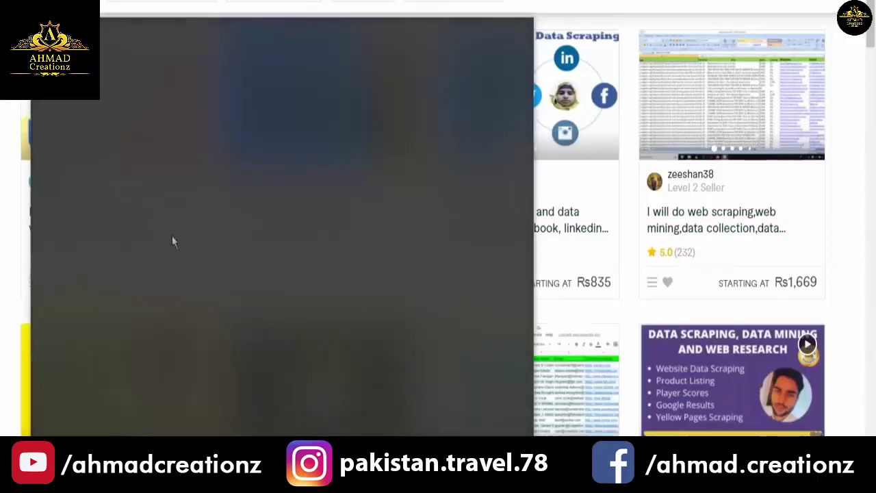
Open Calculator, compute 1669 × 232 = 387,208, then close it.
{"action": "type", "text": "cal"}
{"action": "key", "text": "Return"}
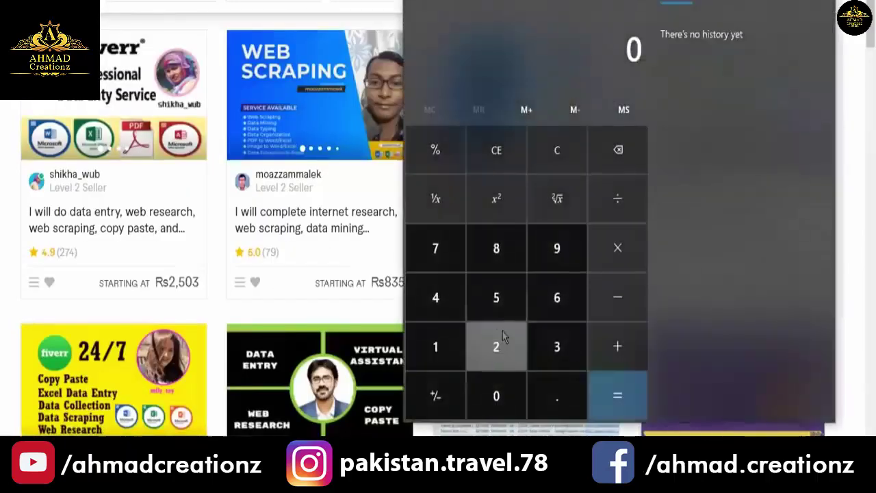
{"action": "left_click", "coordinate": [435, 347]}
{"action": "left_click", "coordinate": [559, 303]}
{"action": "left_click", "coordinate": [554, 296]}
{"action": "left_click", "coordinate": [548, 256]}
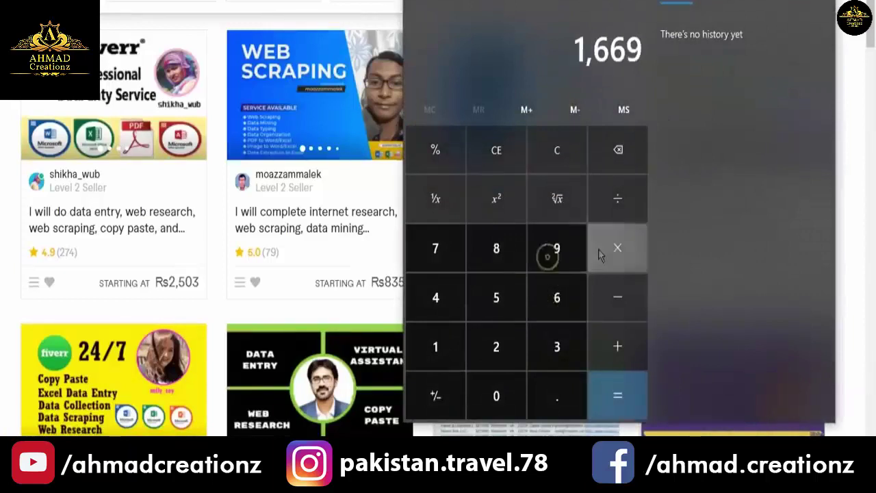
{"action": "left_click", "coordinate": [599, 252]}
{"action": "left_click", "coordinate": [497, 347]}
{"action": "left_click", "coordinate": [547, 337]}
{"action": "left_click", "coordinate": [496, 347]}
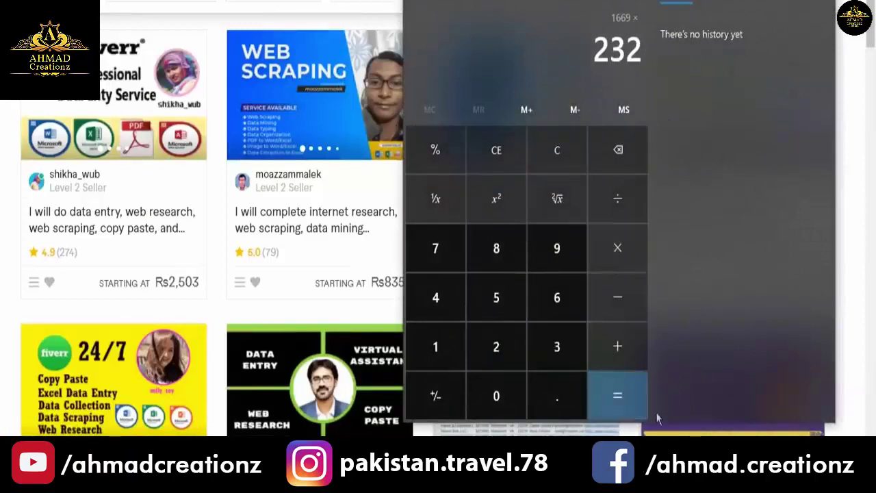
{"action": "left_click", "coordinate": [617, 397]}
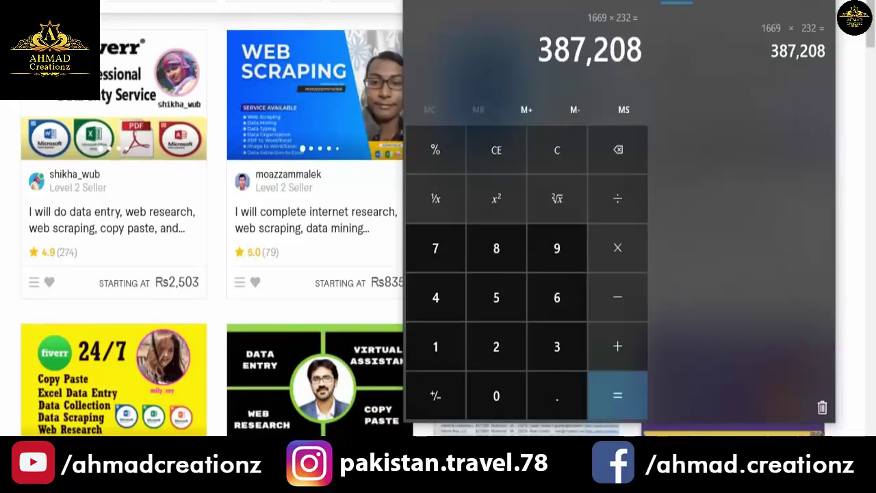
{"action": "key", "text": "alt+F4"}
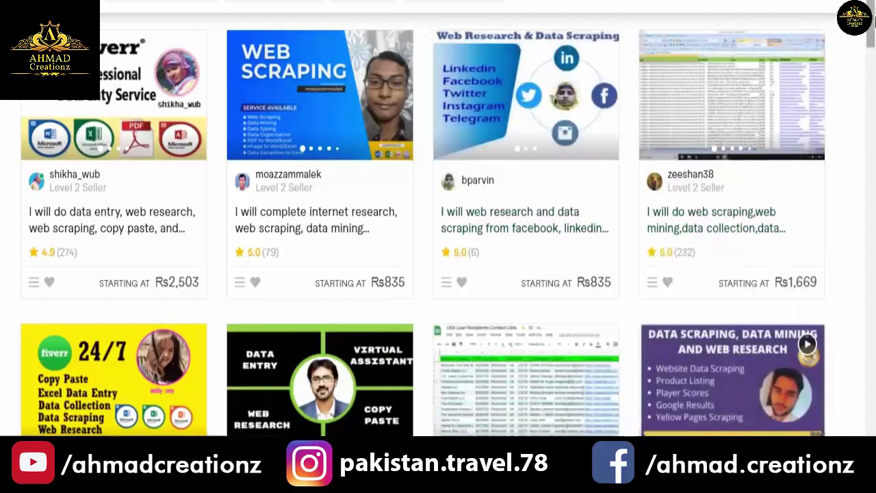
Use a gig link's shortcut menu, scroll back to the results top and show recent searches.
{"action": "scroll", "coordinate": [871, 28], "scroll_direction": "down", "scroll_amount": 1}
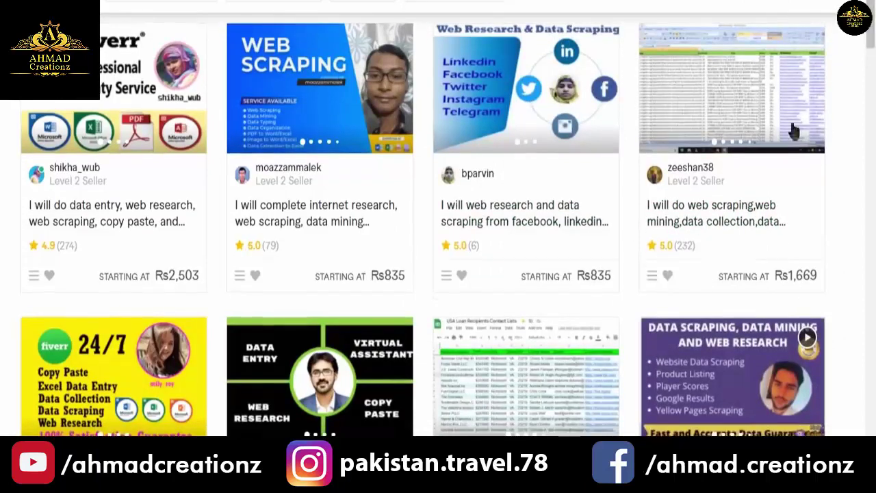
{"action": "right_click", "coordinate": [713, 218]}
{"action": "left_click", "coordinate": [724, 222]}
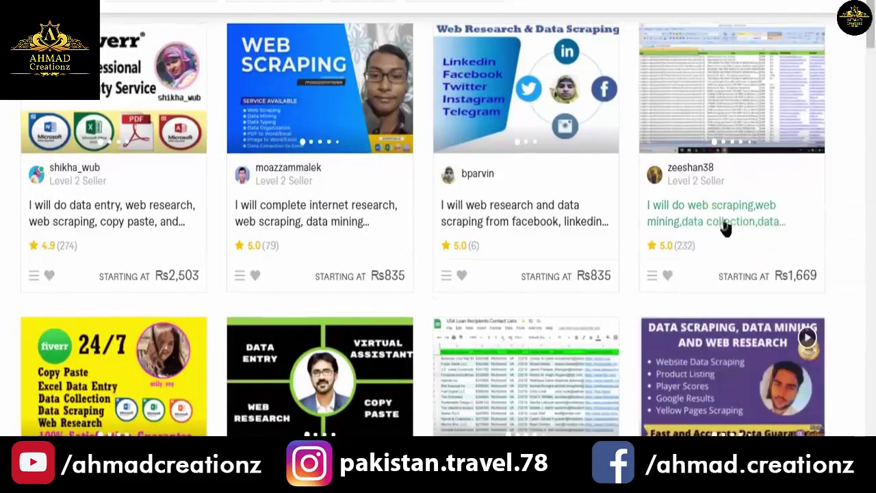
{"action": "scroll", "coordinate": [871, 27], "scroll_direction": "down", "scroll_amount": 1}
{"action": "mouse_move", "coordinate": [871, 37]}
{"action": "left_mouse_down"}
{"action": "mouse_move", "coordinate": [872, 341]}
{"action": "mouse_move", "coordinate": [834, 82]}
{"action": "mouse_move", "coordinate": [873, 135]}
{"action": "mouse_move", "coordinate": [872, 10]}
{"action": "left_mouse_up"}
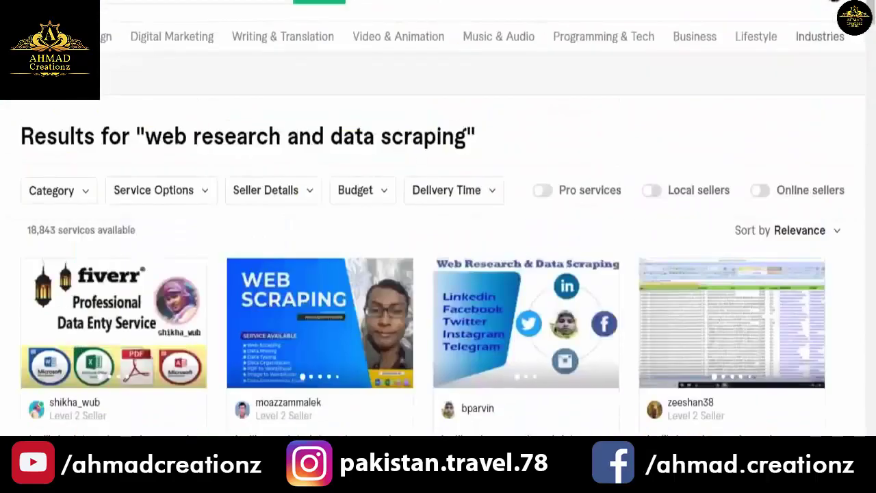
{"action": "left_click", "coordinate": [158, 3]}
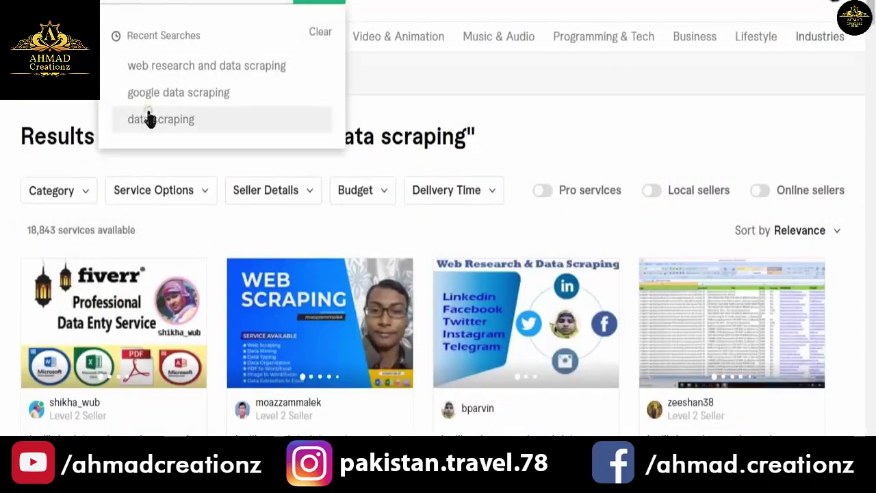
Rerun the 'data scraping' recent search and scroll through the gig results to the Rs1,669 web scraping gig.
{"action": "left_click", "coordinate": [430, 102]}
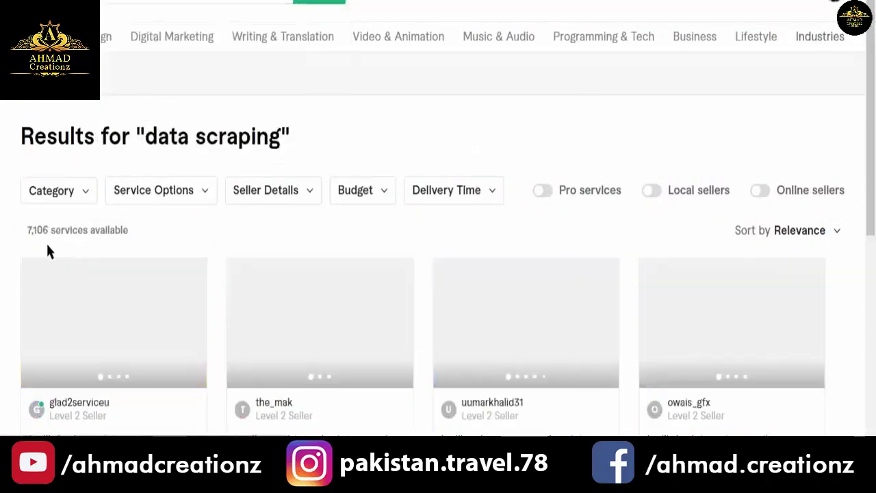
{"action": "scroll", "coordinate": [873, 78], "scroll_direction": "down", "scroll_amount": 4}
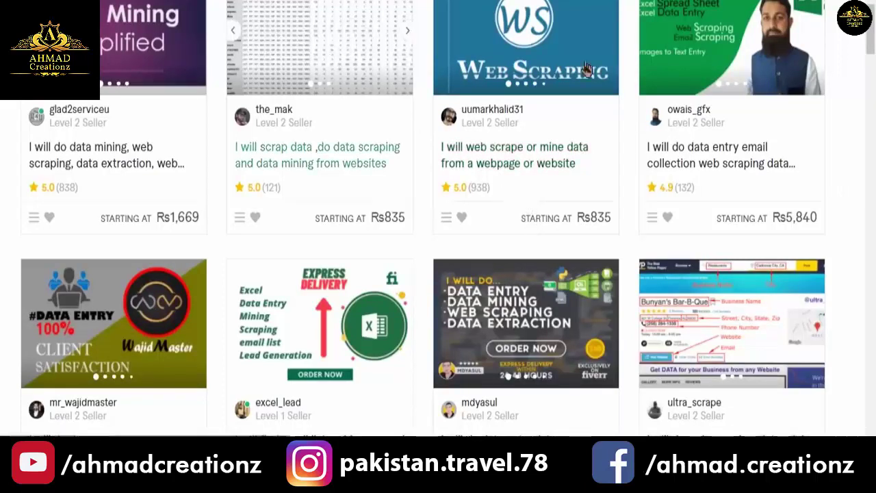
{"action": "scroll", "coordinate": [874, 63], "scroll_direction": "down", "scroll_amount": 3}
{"action": "left_click_drag", "start_coordinate": [873, 63], "coordinate": [874, 101]}
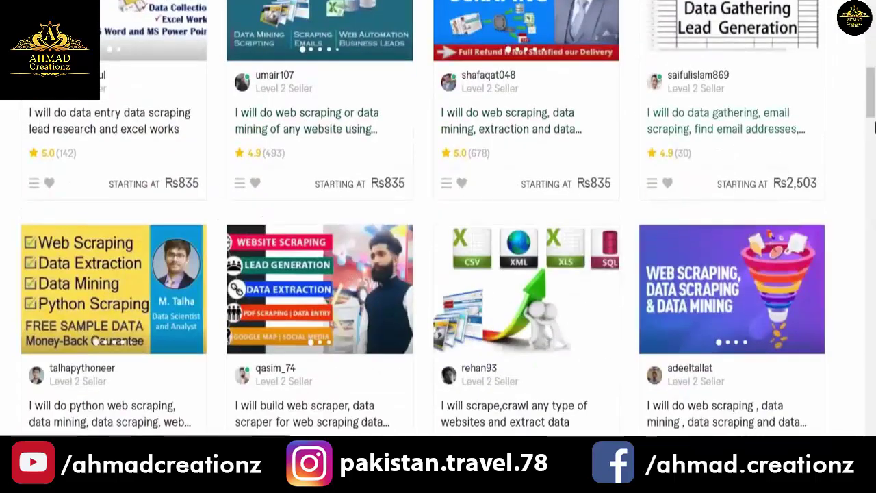
{"action": "left_click_drag", "start_coordinate": [873, 92], "coordinate": [871, 284]}
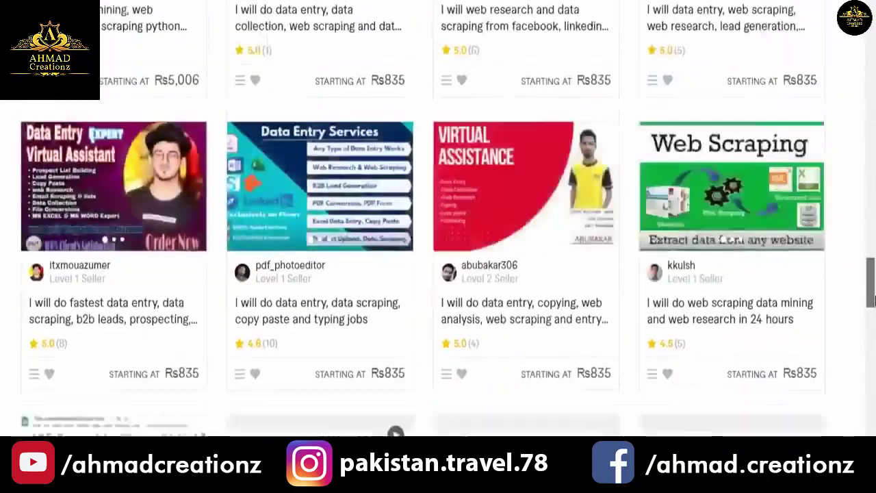
{"action": "scroll", "coordinate": [818, 87], "scroll_direction": "up", "scroll_amount": 10}
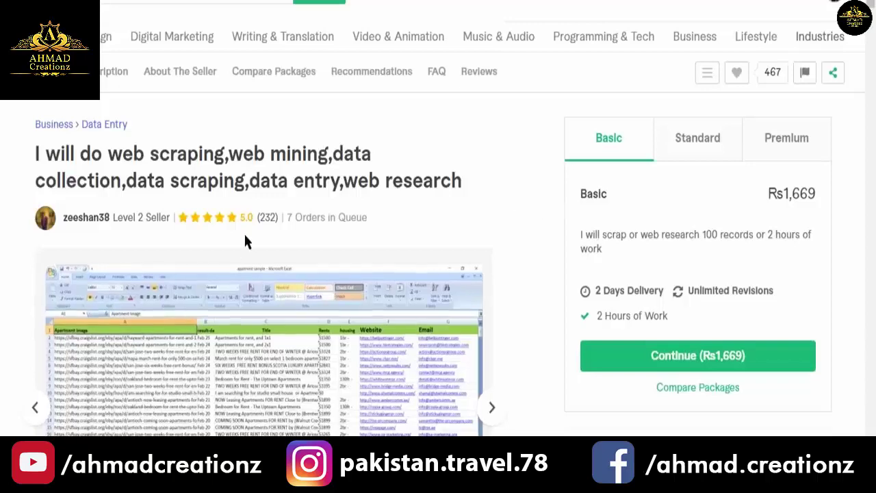
{"action": "scroll", "coordinate": [872, 31], "scroll_direction": "down", "scroll_amount": 1}
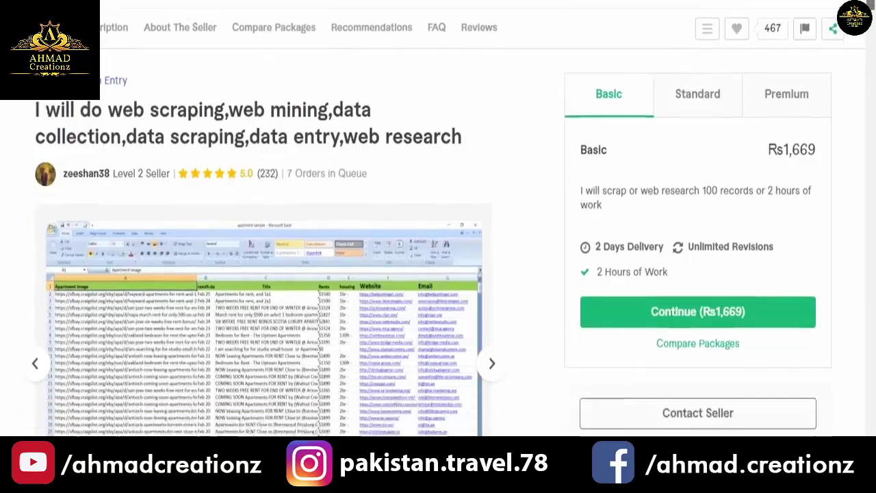
{"action": "scroll", "coordinate": [872, 31], "scroll_direction": "down", "scroll_amount": 5}
{"action": "left_click_drag", "start_coordinate": [872, 31], "coordinate": [868, 42]}
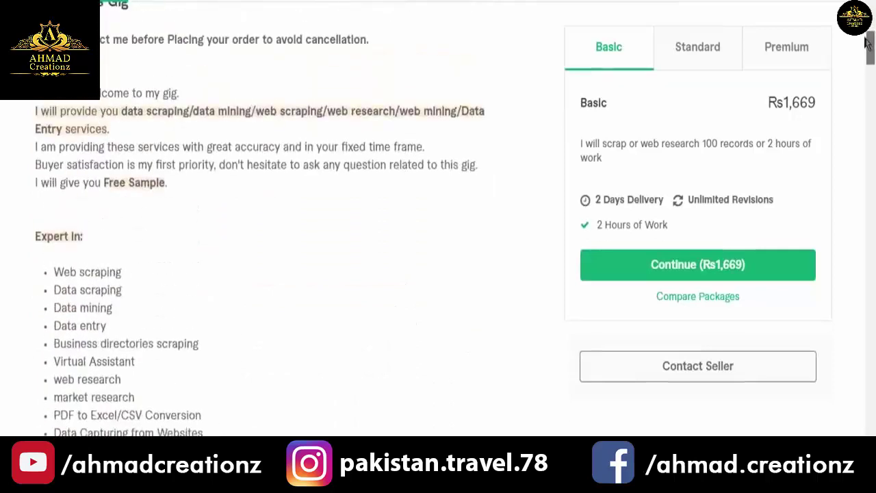
{"action": "left_click_drag", "start_coordinate": [868, 43], "coordinate": [872, 2]}
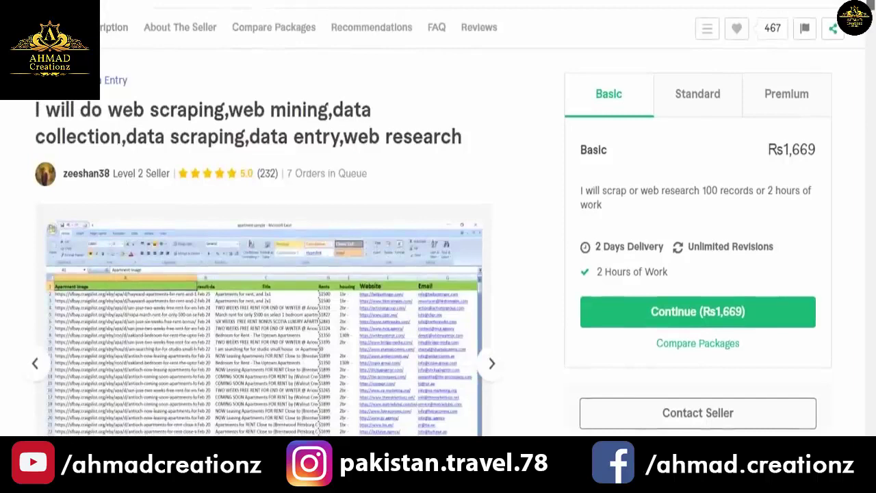
{"action": "left_click_drag", "start_coordinate": [872, 2], "coordinate": [872, 6]}
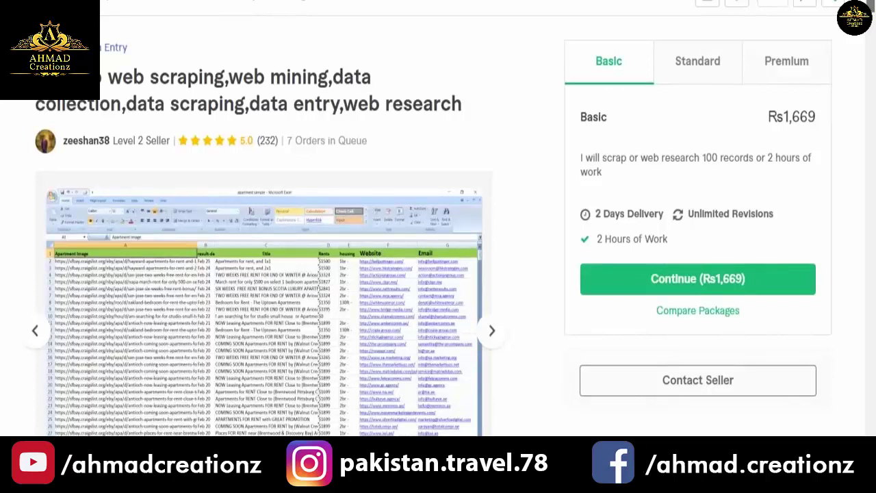
{"action": "scroll", "coordinate": [438, 219], "scroll_direction": "down", "scroll_amount": 1}
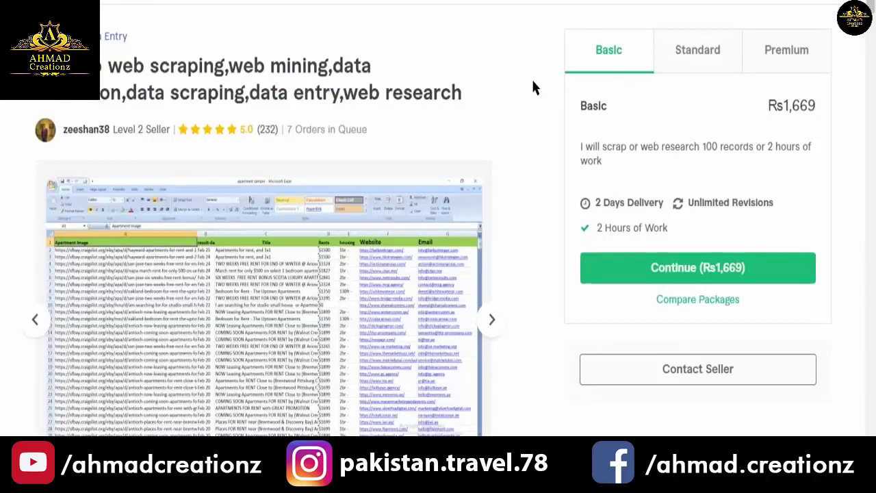
{"action": "scroll", "coordinate": [869, 7], "scroll_direction": "down", "scroll_amount": 2}
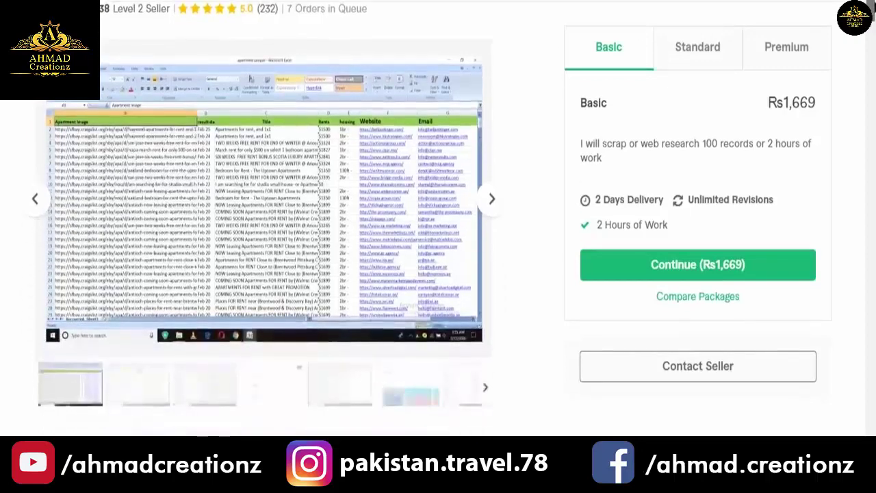
{"action": "mouse_move", "coordinate": [871, 12]}
{"action": "left_mouse_down"}
{"action": "mouse_move", "coordinate": [872, 81]}
{"action": "mouse_move", "coordinate": [872, 27]}
{"action": "left_mouse_up"}
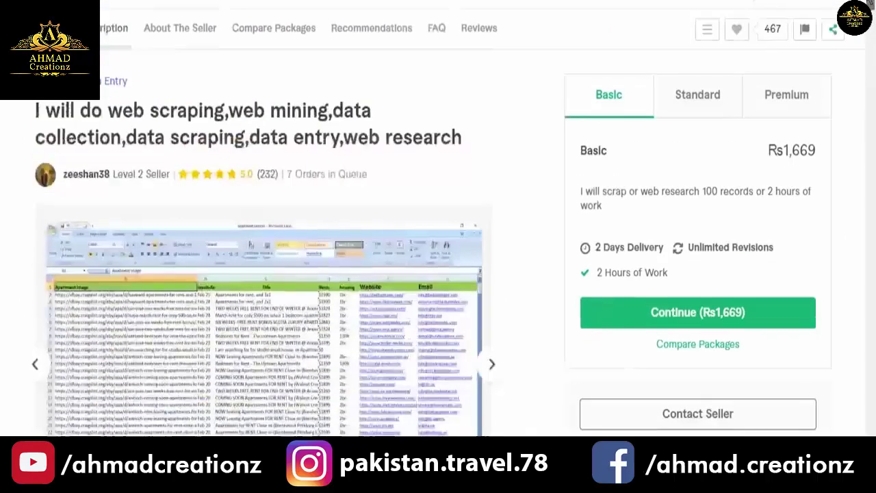
{"action": "mouse_move", "coordinate": [872, 28]}
{"action": "left_mouse_down"}
{"action": "mouse_move", "coordinate": [870, 5]}
{"action": "mouse_move", "coordinate": [872, 17]}
{"action": "left_mouse_up"}
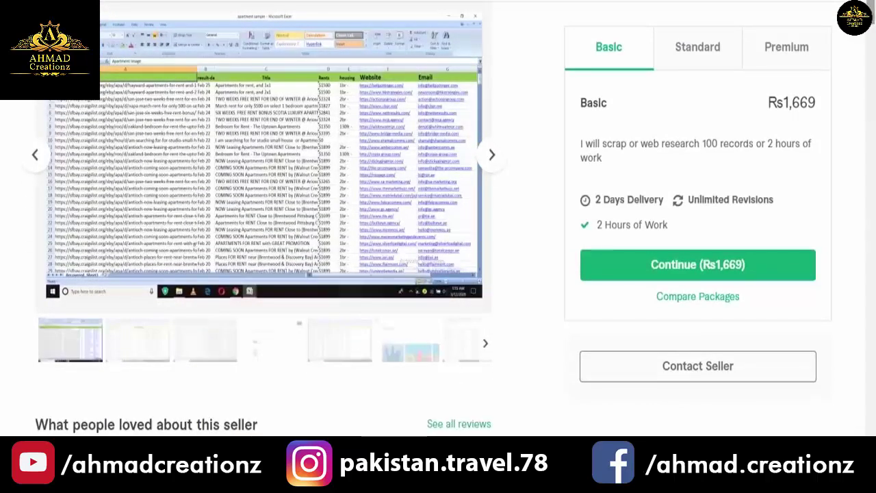
{"action": "left_click_drag", "start_coordinate": [872, 16], "coordinate": [868, 4]}
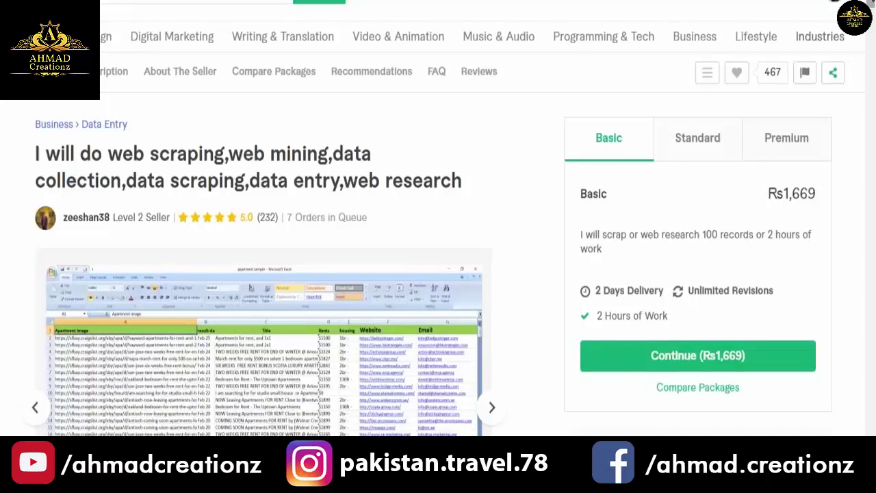
{"action": "scroll", "coordinate": [439, 219], "scroll_direction": "down", "scroll_amount": 1}
{"action": "scroll", "coordinate": [439, 219], "scroll_direction": "down", "scroll_amount": 2}
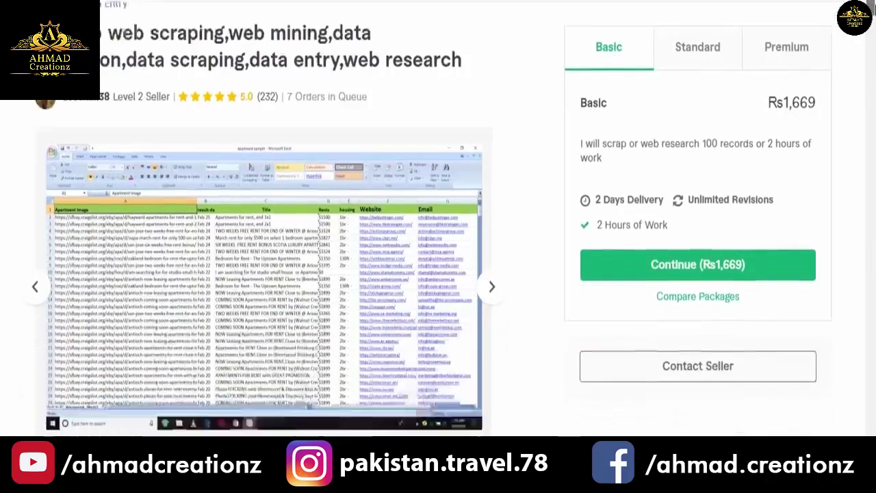
{"action": "scroll", "coordinate": [438, 219], "scroll_direction": "down", "scroll_amount": 2}
{"action": "scroll", "coordinate": [438, 219], "scroll_direction": "down", "scroll_amount": 5}
{"action": "scroll", "coordinate": [871, 82], "scroll_direction": "down", "scroll_amount": 5}
{"action": "scroll", "coordinate": [871, 103], "scroll_direction": "down", "scroll_amount": 5}
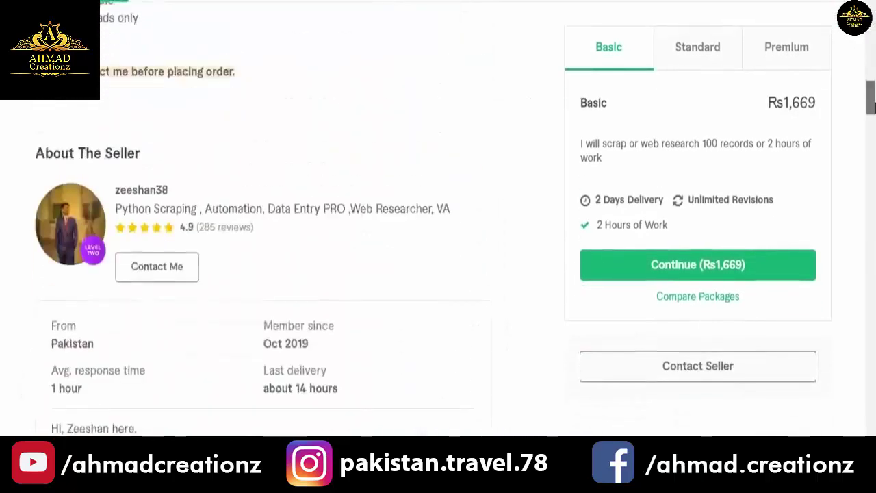
{"action": "scroll", "coordinate": [873, 122], "scroll_direction": "down", "scroll_amount": 4}
{"action": "scroll", "coordinate": [873, 122], "scroll_direction": "up", "scroll_amount": 1}
{"action": "scroll", "coordinate": [873, 122], "scroll_direction": "up", "scroll_amount": 6}
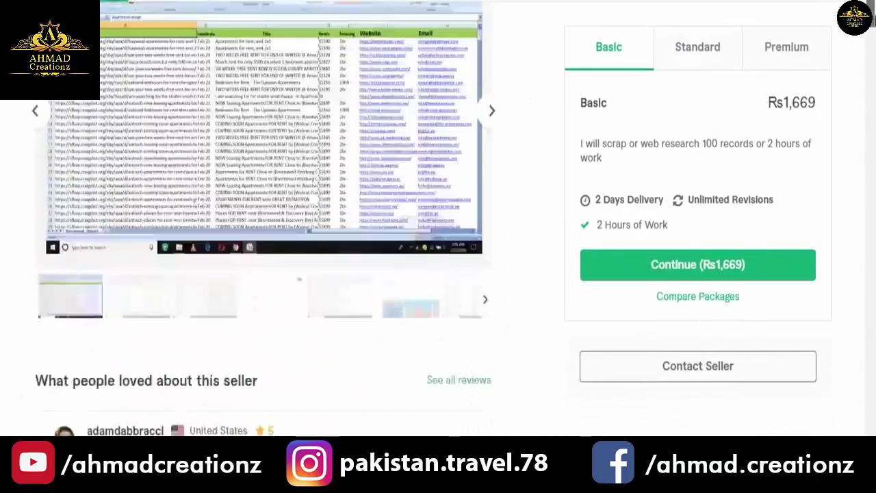
{"action": "scroll", "coordinate": [873, 122], "scroll_direction": "up", "scroll_amount": 4}
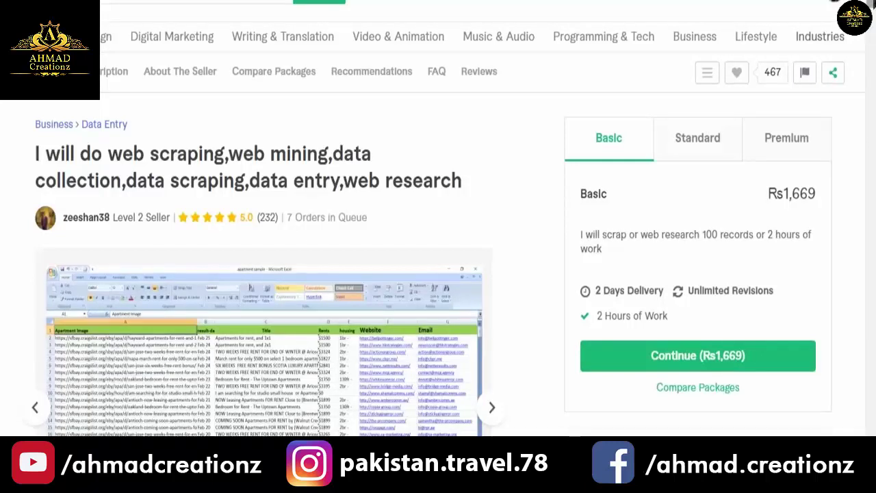
Move the gig's sample gallery forward two images to the golf players spreadsheet with Instagram links.
{"action": "scroll", "coordinate": [438, 219], "scroll_direction": "down", "scroll_amount": 1}
{"action": "scroll", "coordinate": [438, 219], "scroll_direction": "up", "scroll_amount": 1}
{"action": "scroll", "coordinate": [246, 214], "scroll_direction": "down", "scroll_amount": 3}
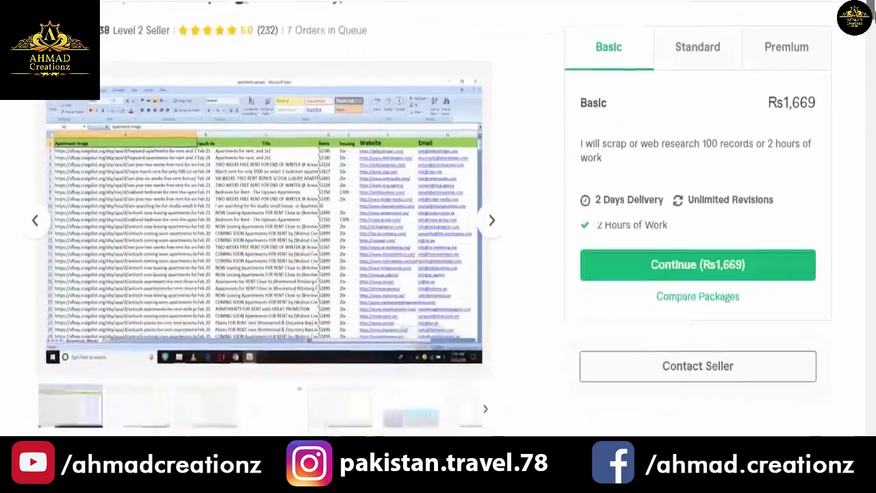
{"action": "left_click", "coordinate": [491, 202]}
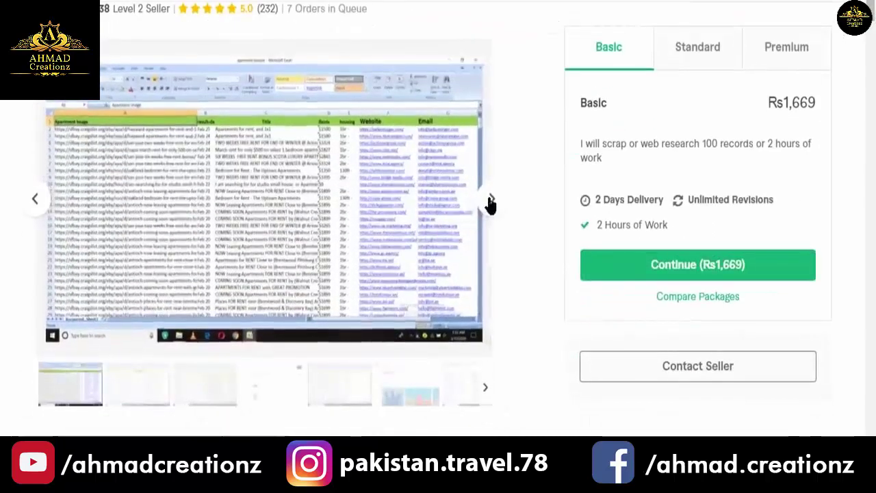
{"action": "left_click", "coordinate": [490, 203]}
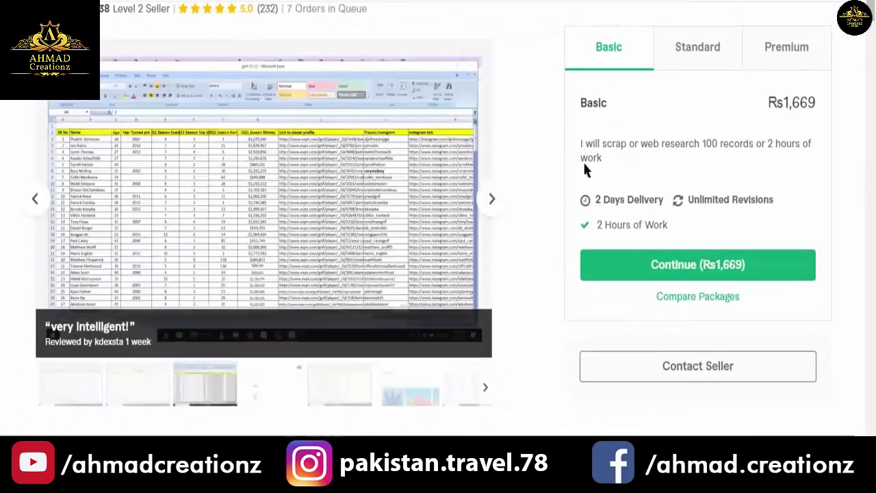
{"action": "scroll", "coordinate": [871, 8], "scroll_direction": "up", "scroll_amount": 2}
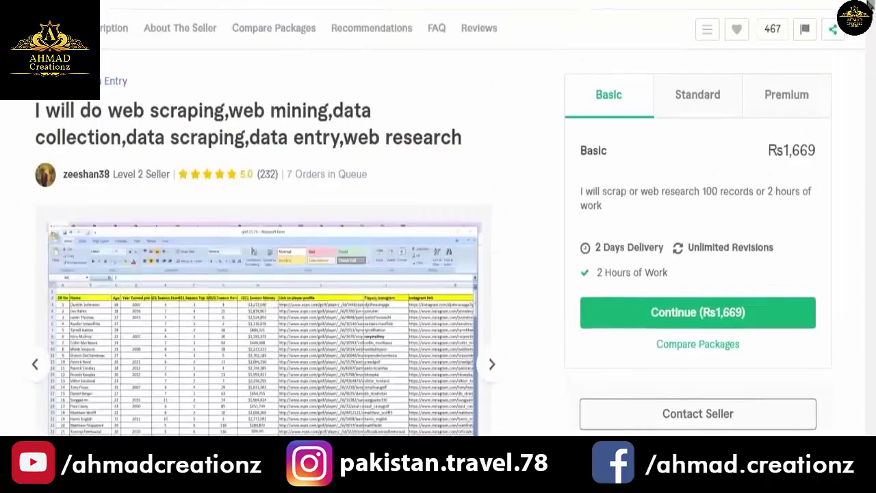